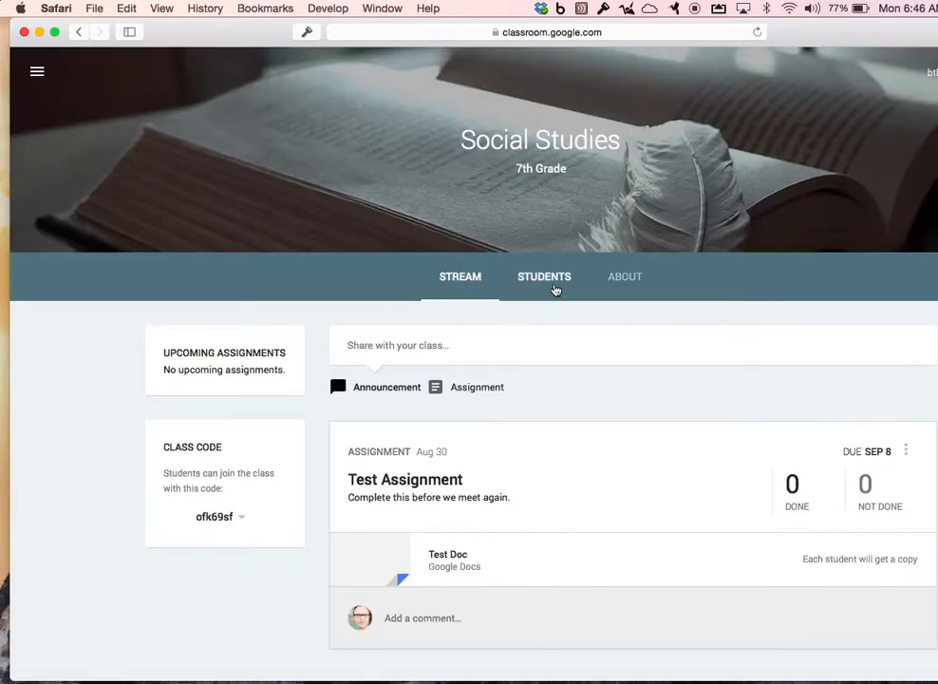
- Copy the class code from the Social Studies class's student list page
click(555, 285)
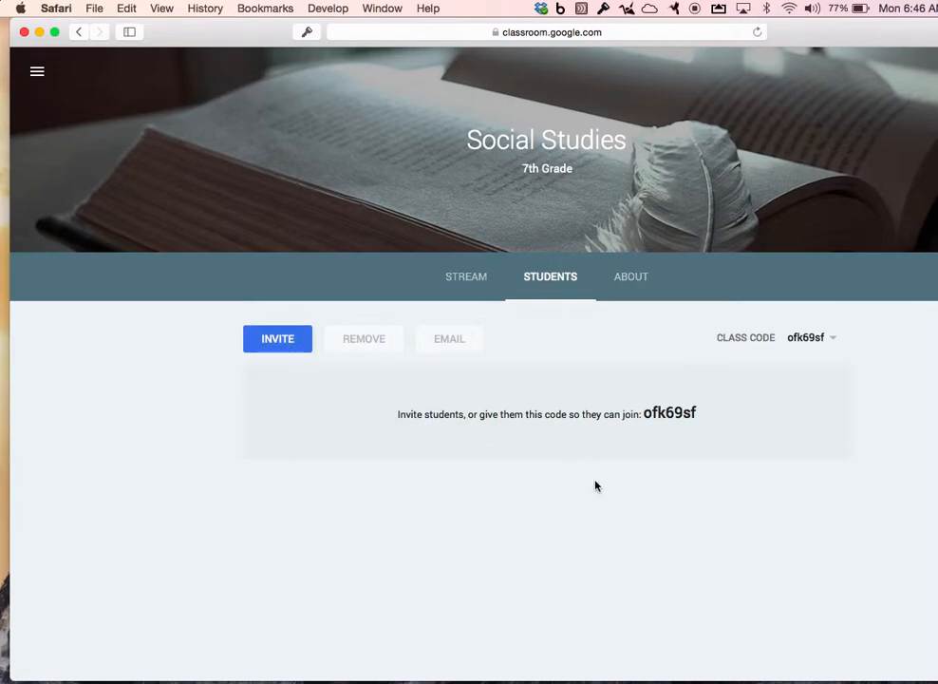
drag(643, 414, 696, 416)
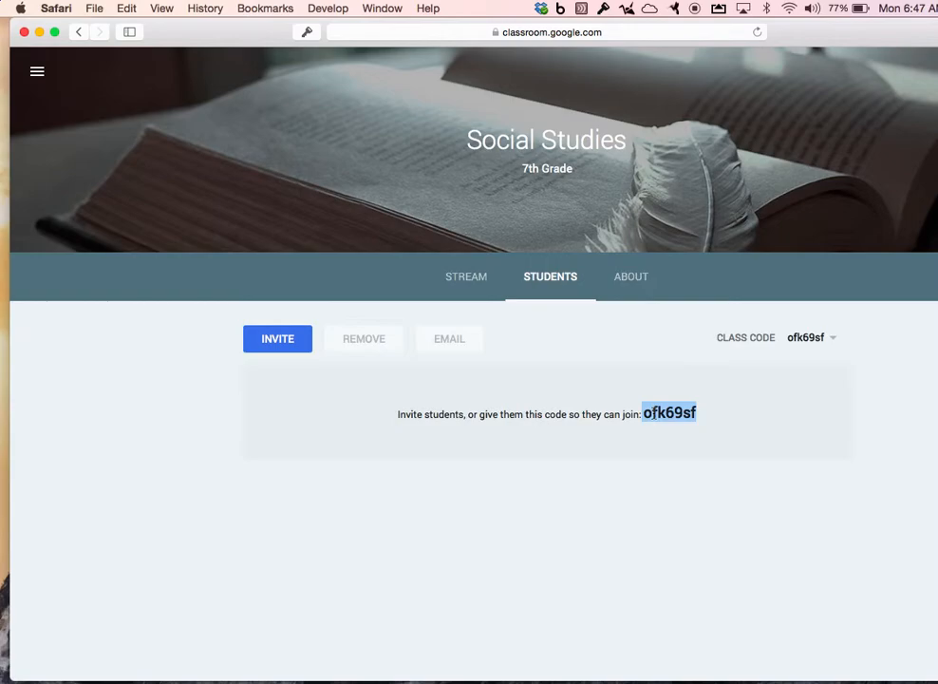
key(super+c)
- Switch to Firefox and go to Classroom from the Google for Education page, declining to save the login in 1Password
mouse_move(617, 682)
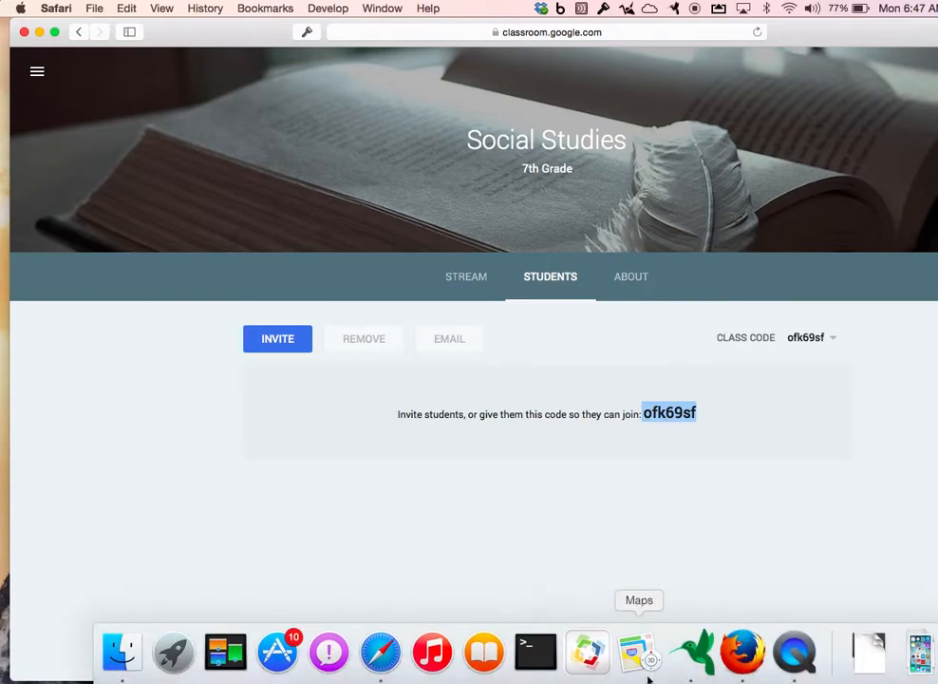
click(744, 654)
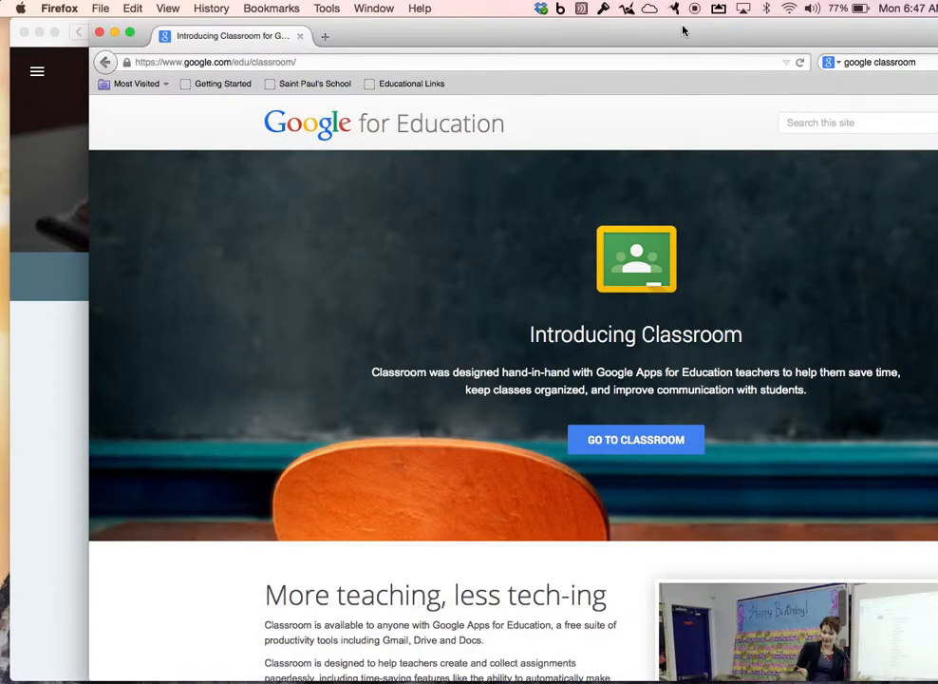
drag(681, 29, 616, 17)
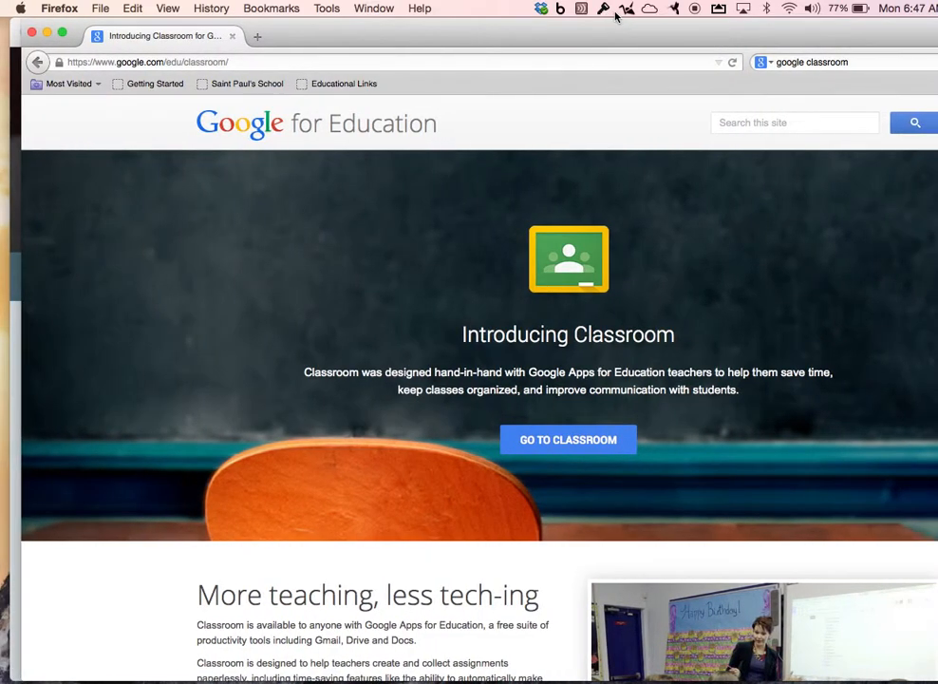
drag(616, 32, 937, 38)
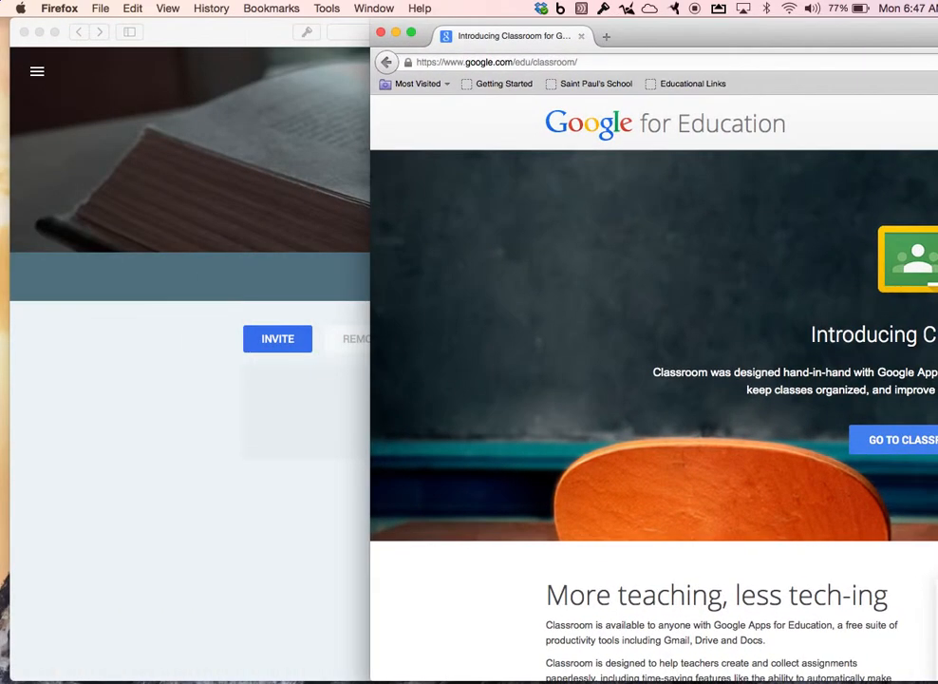
click(905, 440)
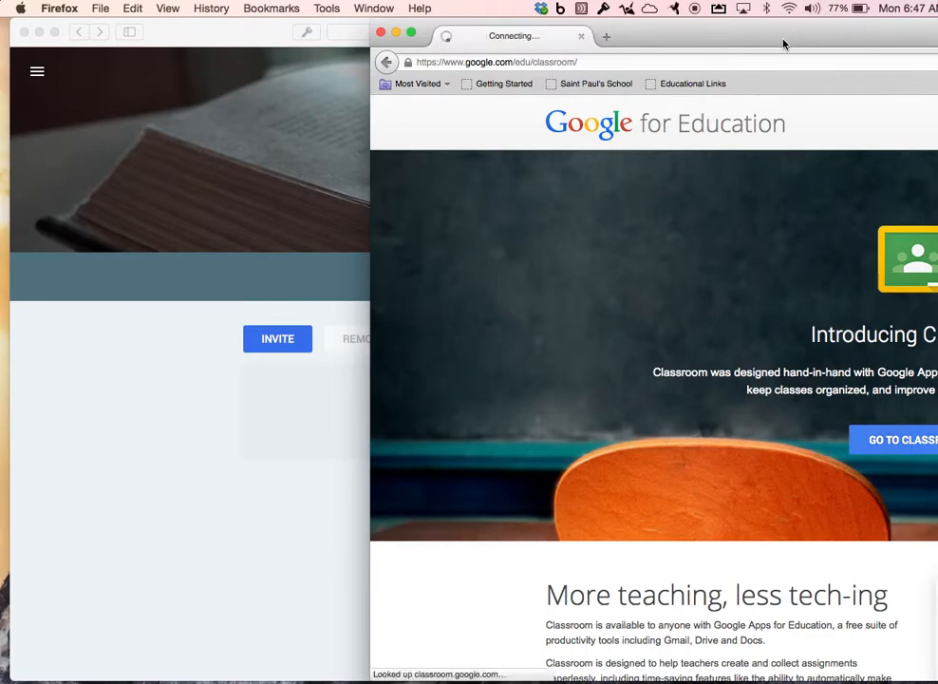
drag(784, 44, 910, 13)
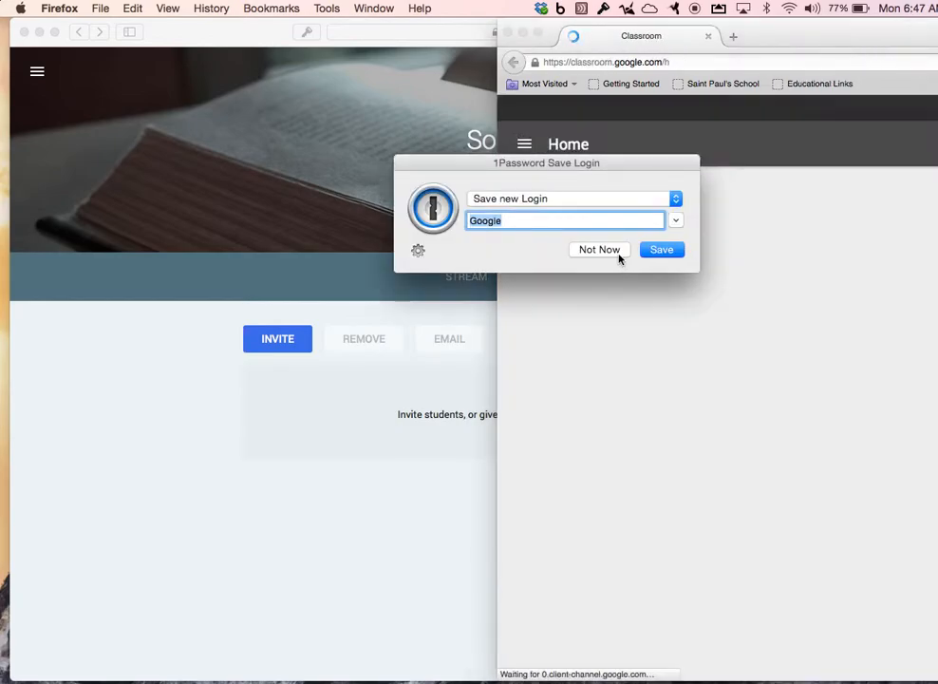
click(612, 253)
drag(855, 38, 333, 6)
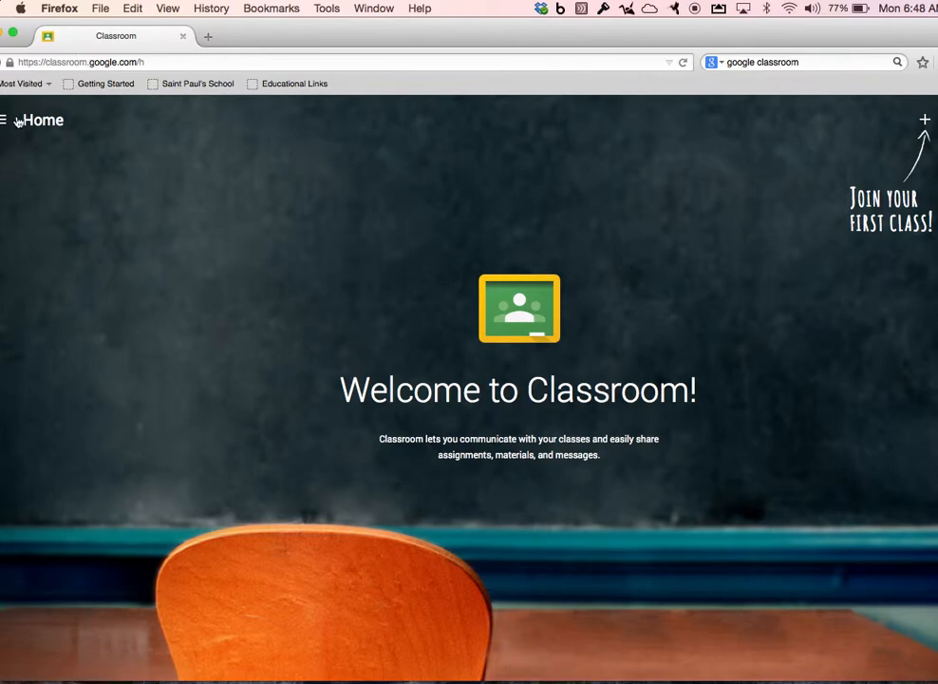
- Join the first class as the student using the copied class code
click(925, 123)
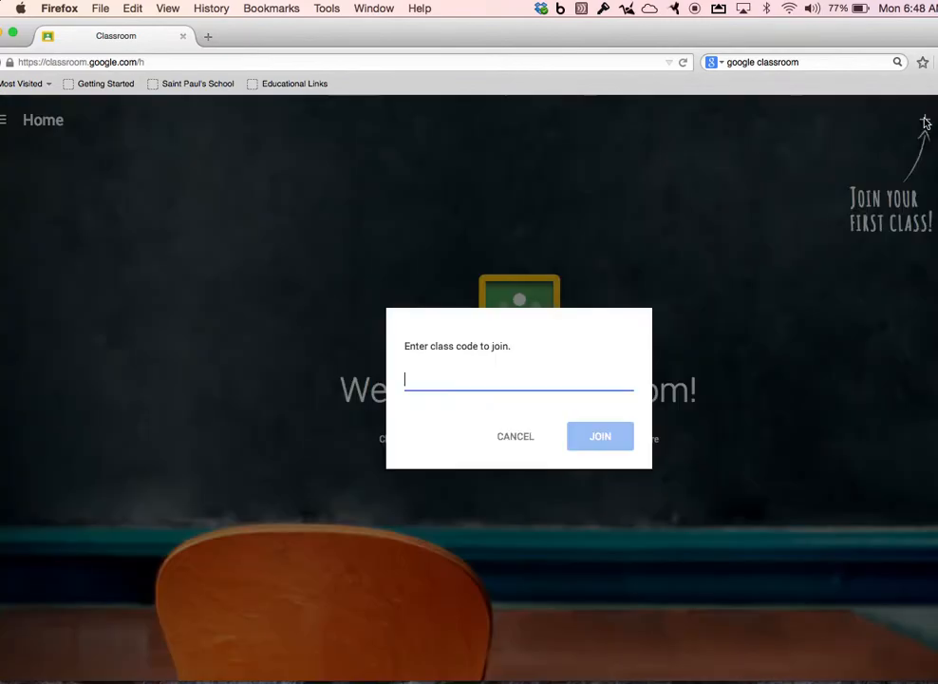
key(super+v)
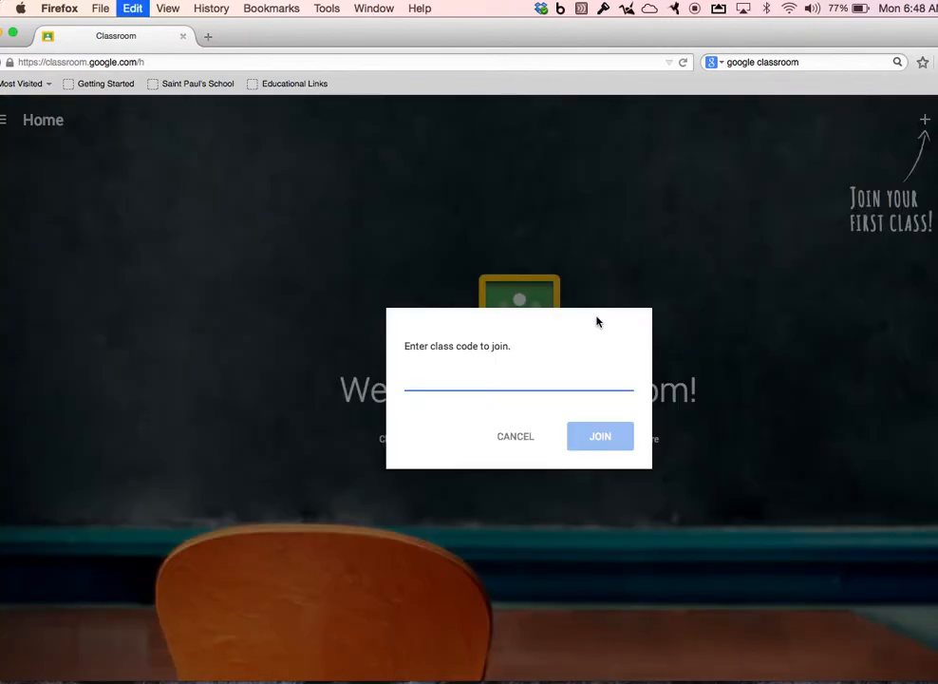
click(597, 437)
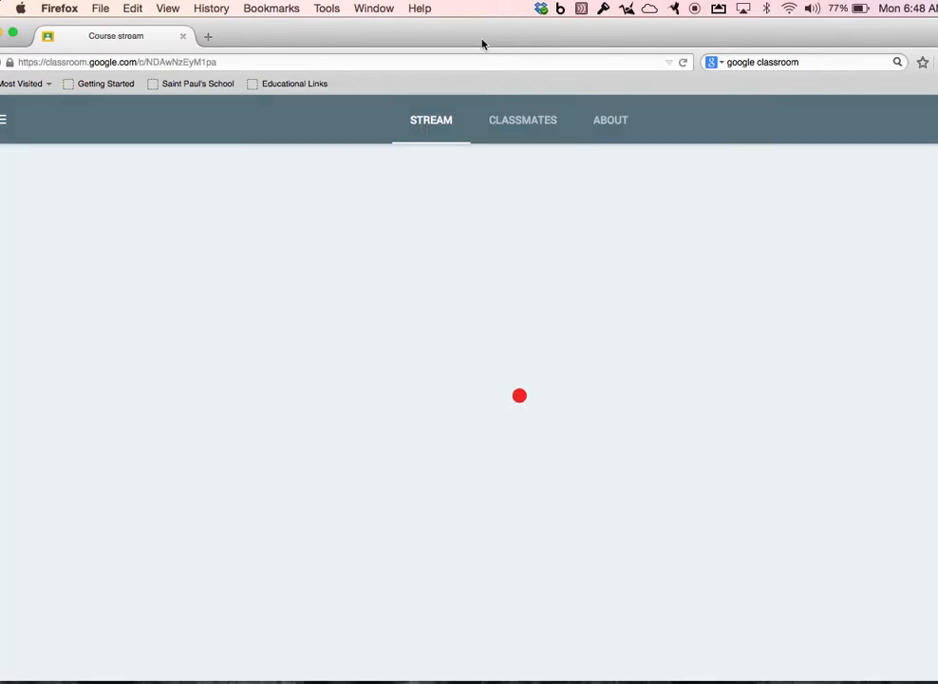
- Take the Welcome to Classroom tour and go through it to the end
drag(483, 42, 518, 35)
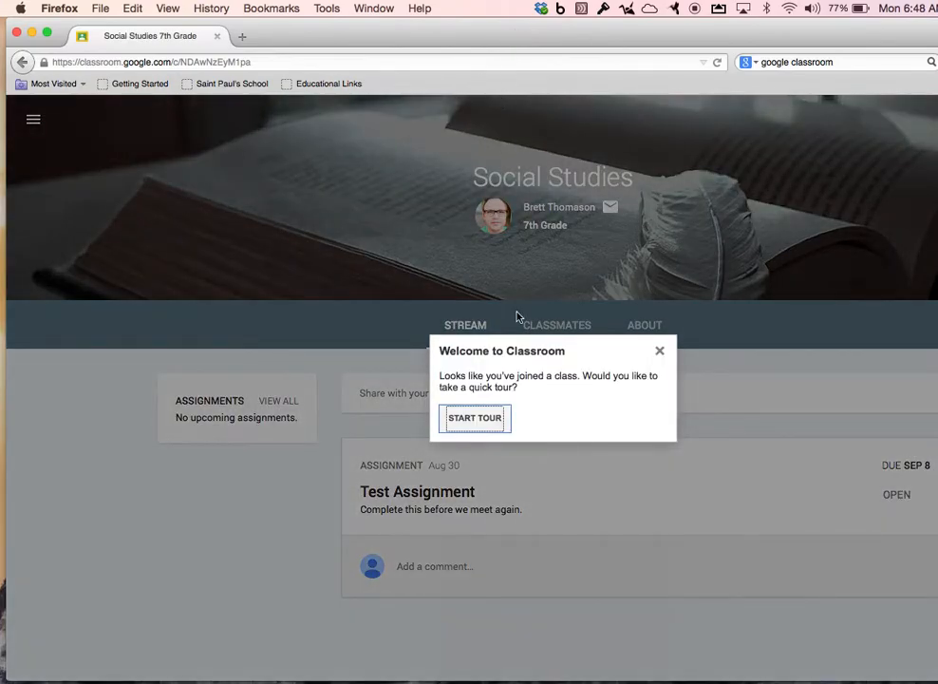
click(508, 429)
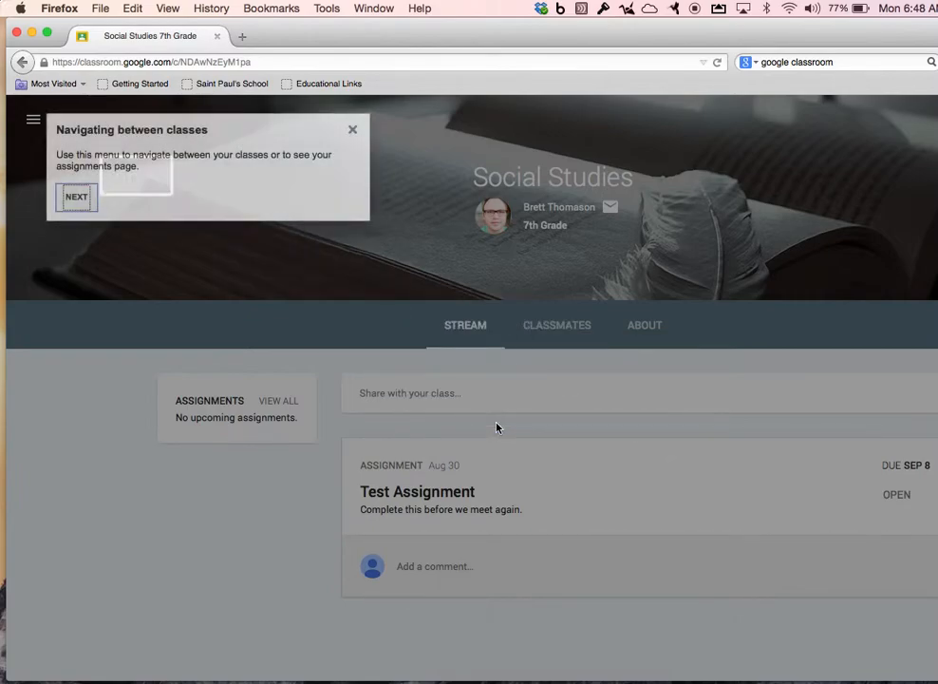
click(80, 197)
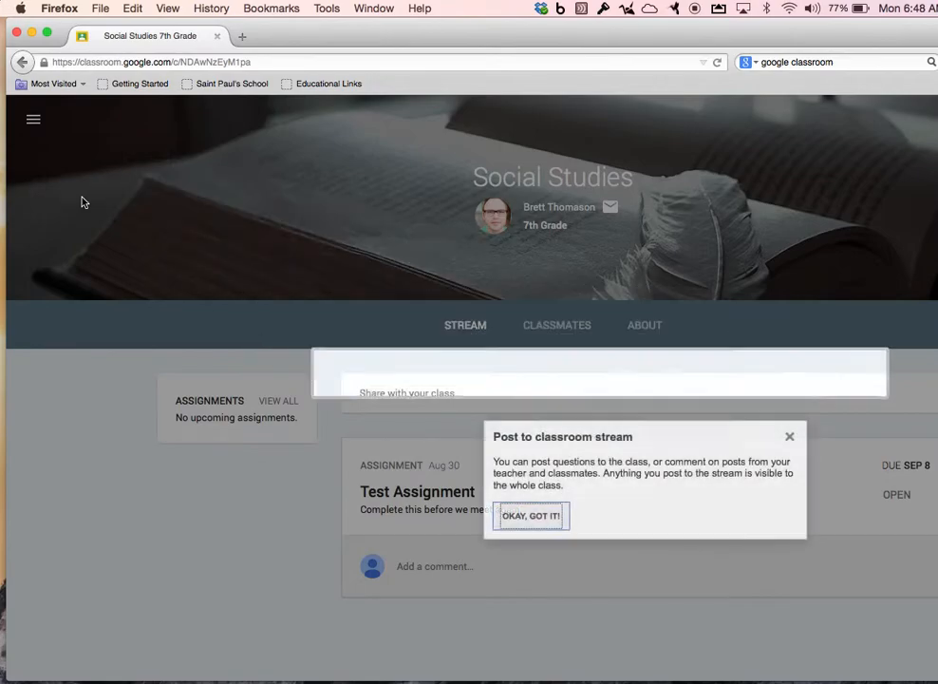
click(513, 515)
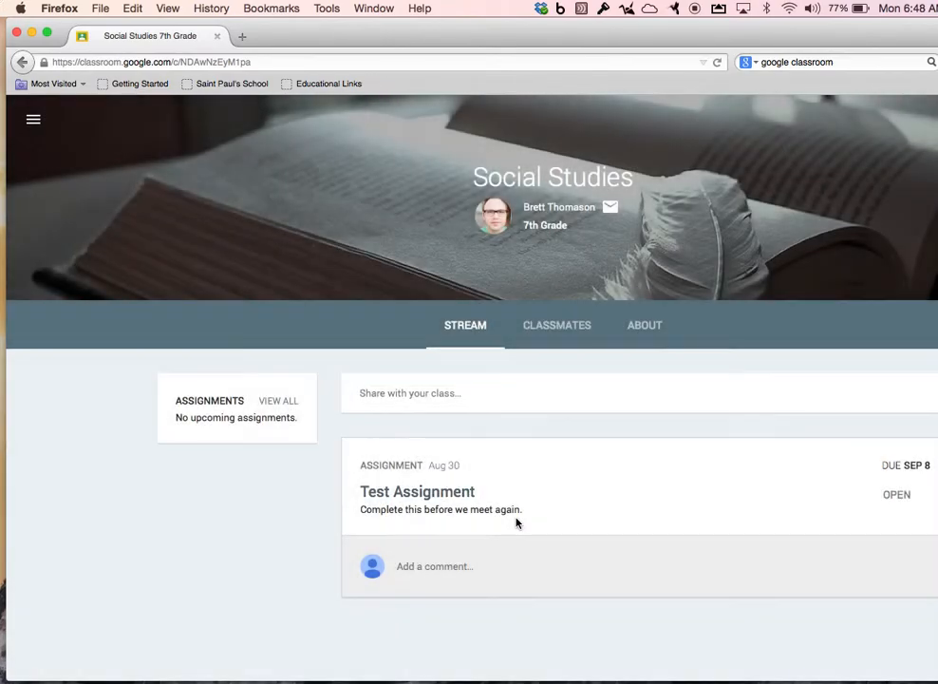
- Open Test Assignment from the class stream and complete the introductory tour of the assignment page
click(433, 494)
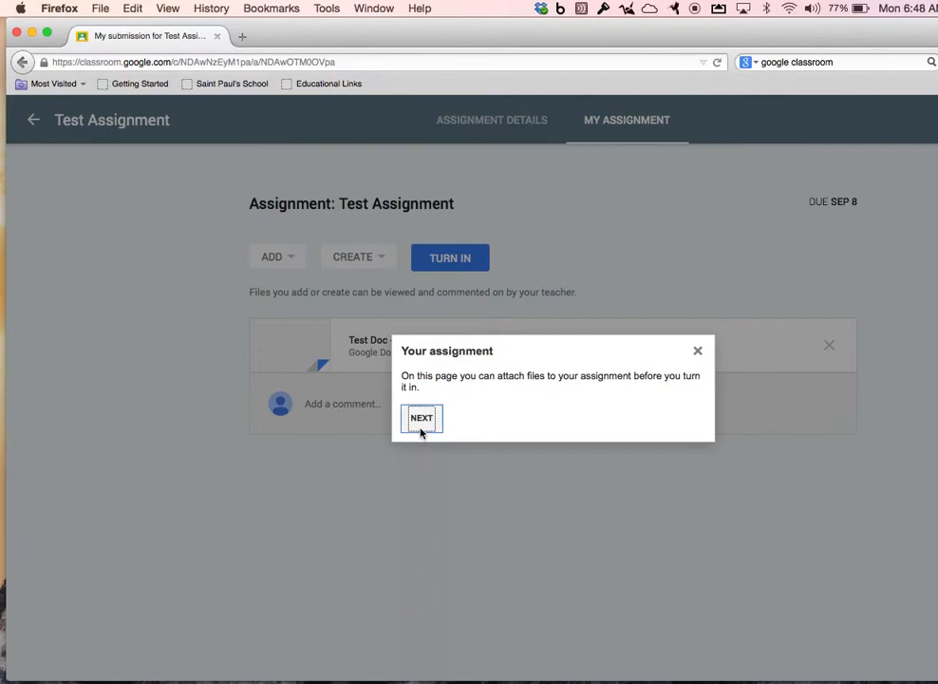
click(421, 419)
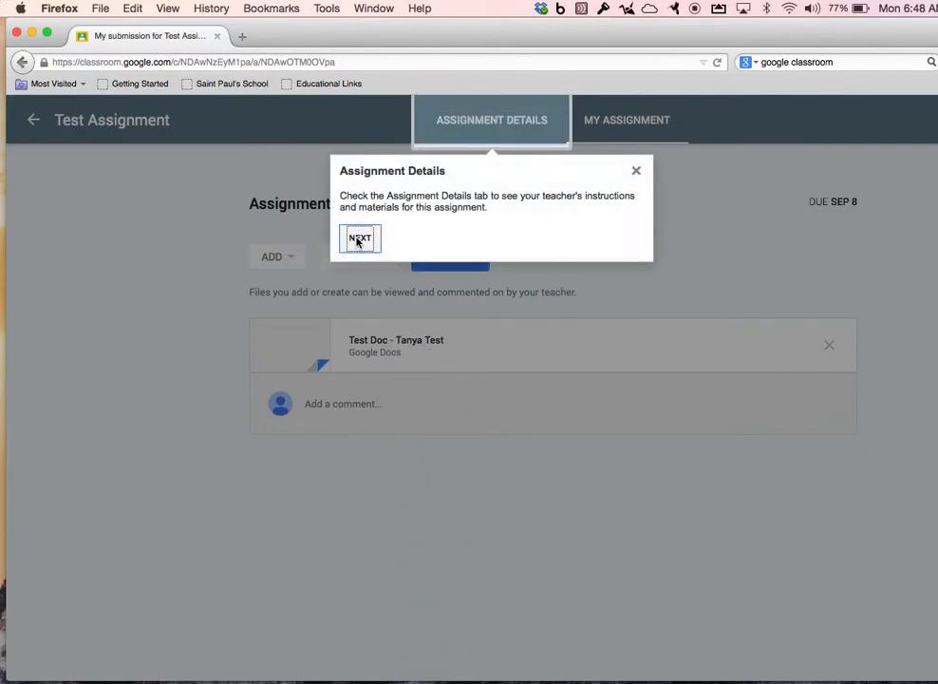
click(359, 237)
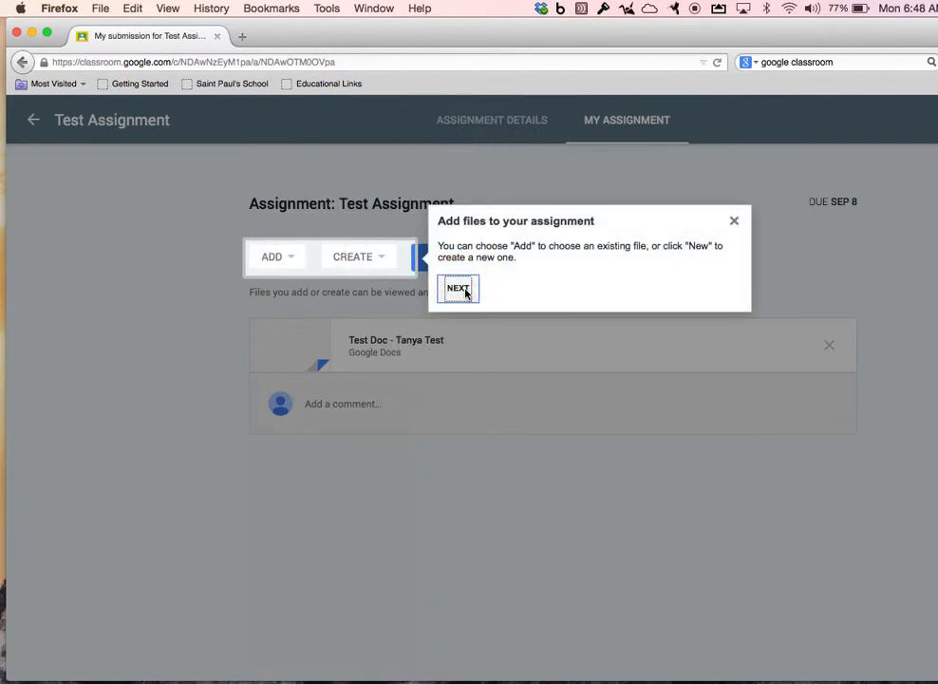
click(459, 289)
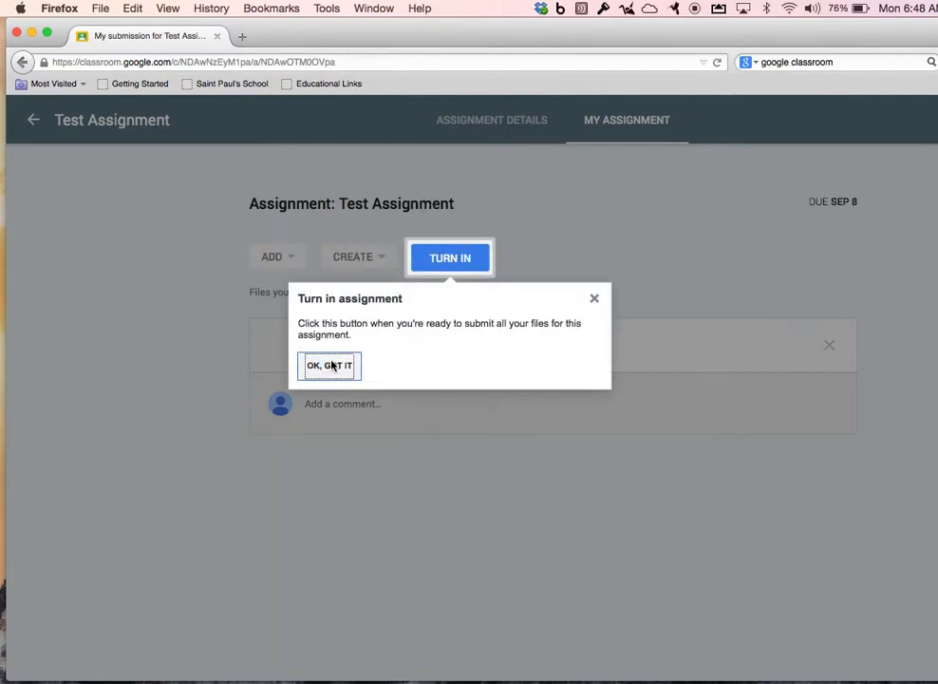
click(329, 365)
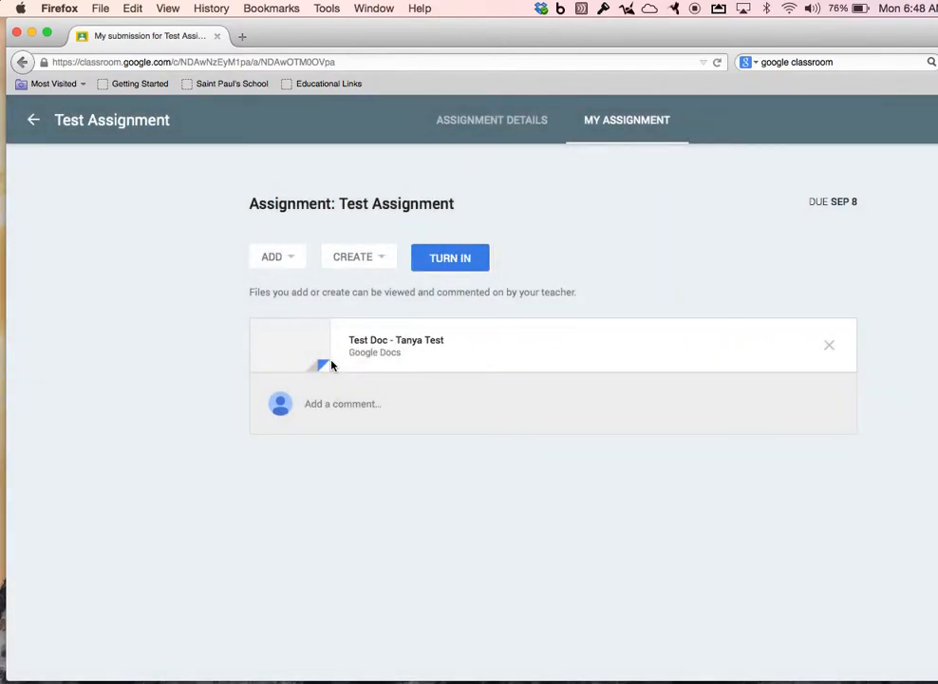
- Open the student's copy of Test Doc and add the line "This is my assignment. I have completed it. Thanks" above the existing text
click(395, 344)
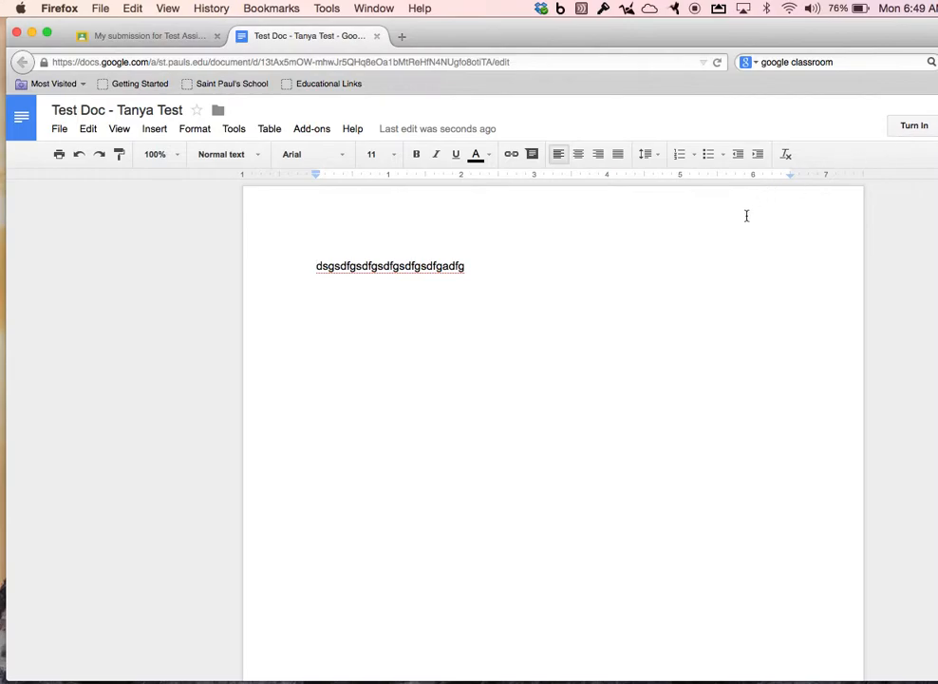
key(Return)
text(This is my )
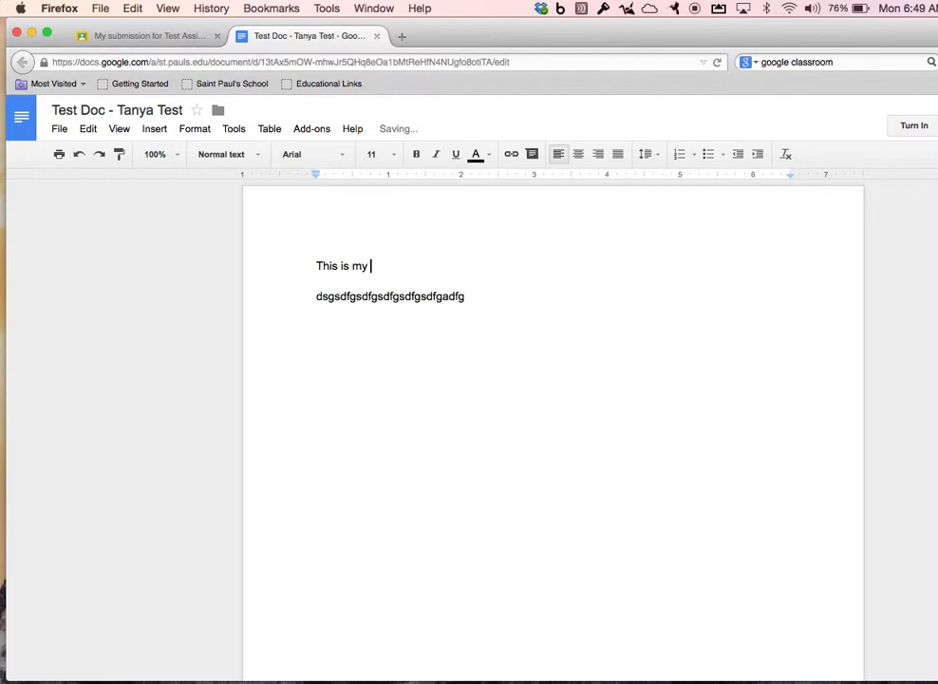
text(assignment.  I have completed it.  Thanks)
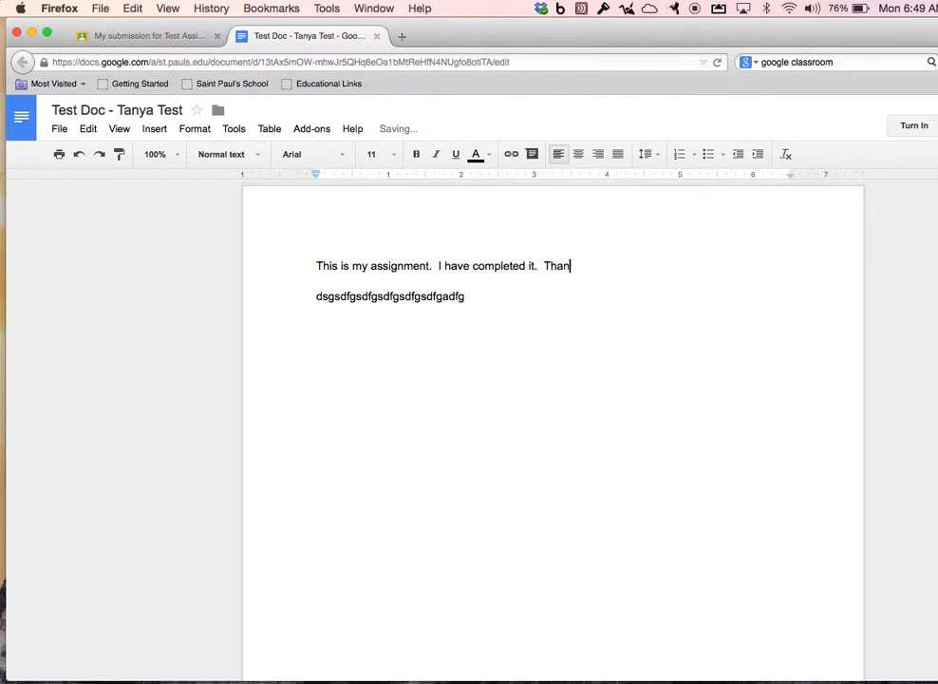
- Turn in the completed document for Test Assignment without a private note
click(908, 136)
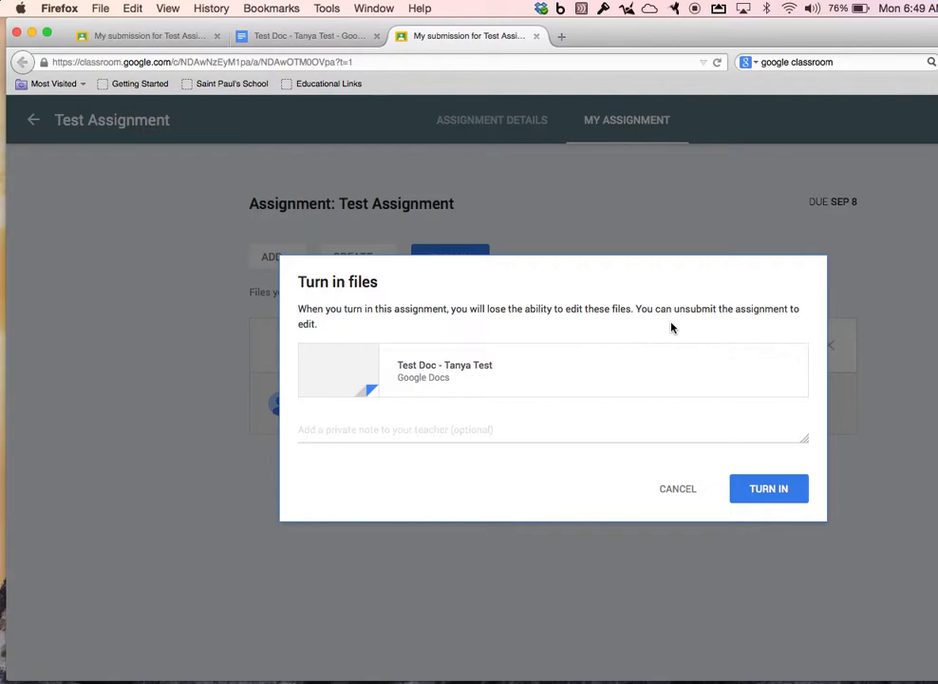
click(760, 490)
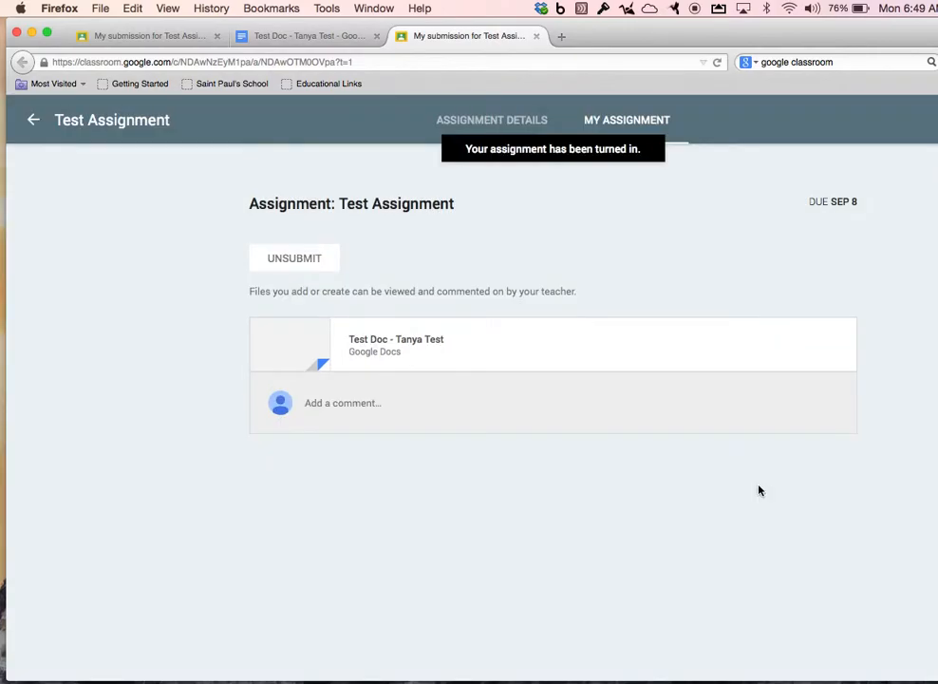
- Check the turned-in document, dismissing the error dialog, and return to the submission to view the assignment details
click(388, 341)
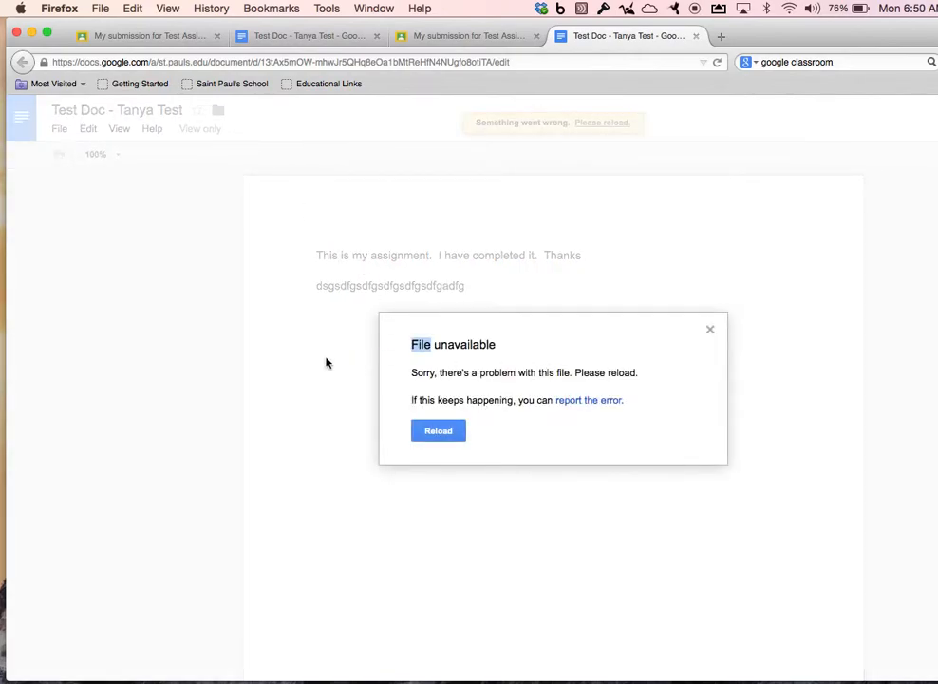
click(709, 331)
click(710, 329)
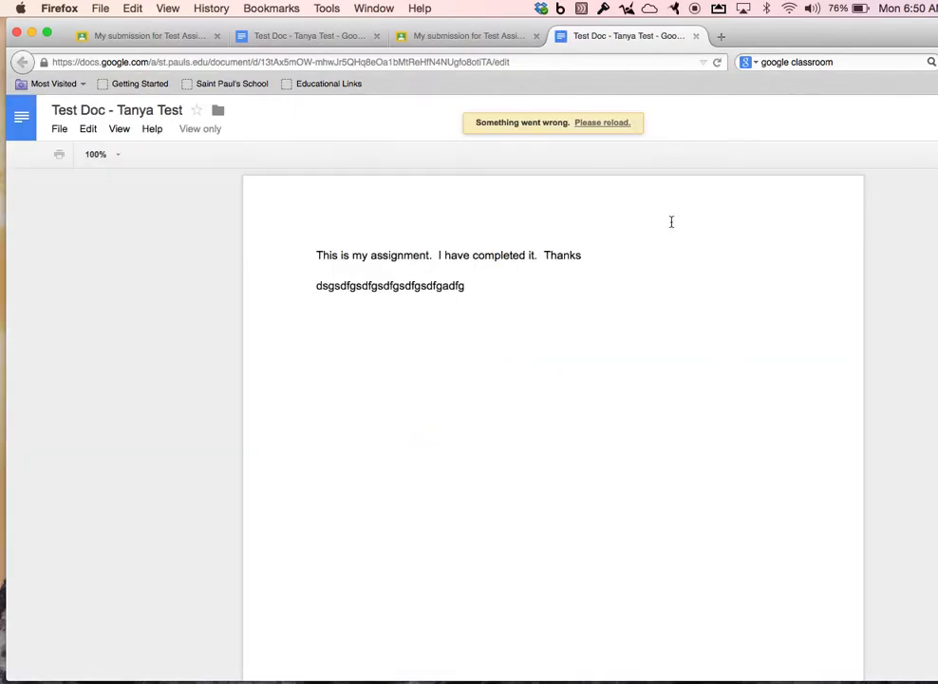
click(441, 38)
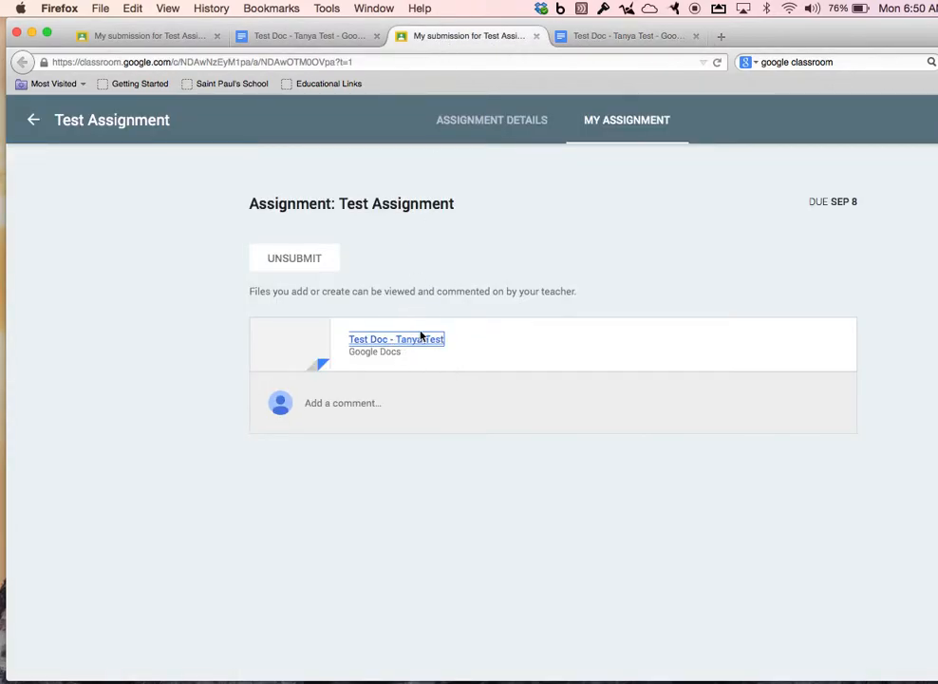
click(514, 132)
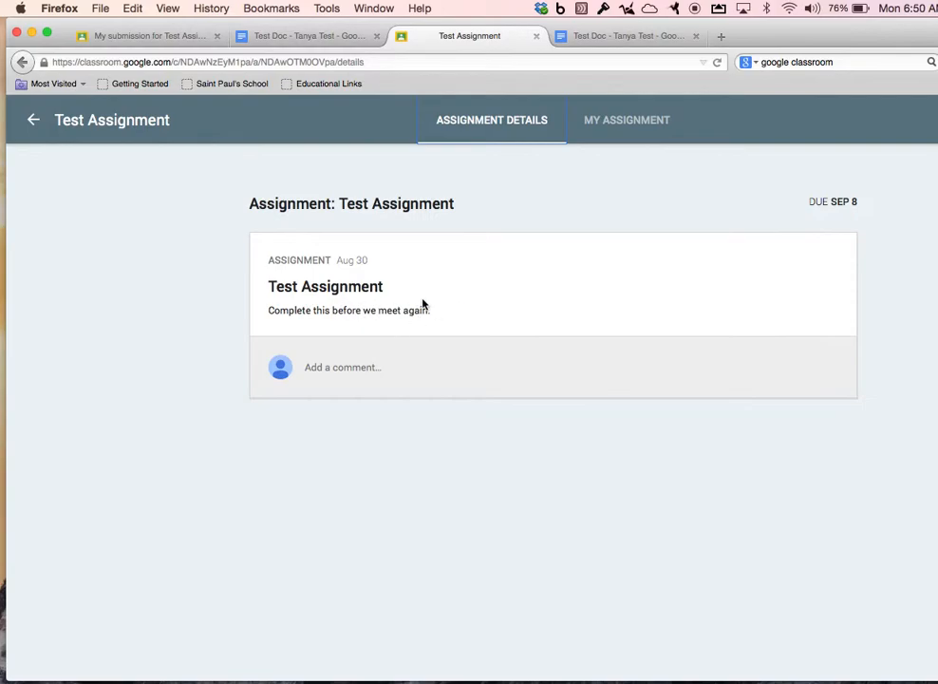
- Switch to the teacher's class in Safari and open the done submissions of Test Assignment from the stream
mouse_move(432, 665)
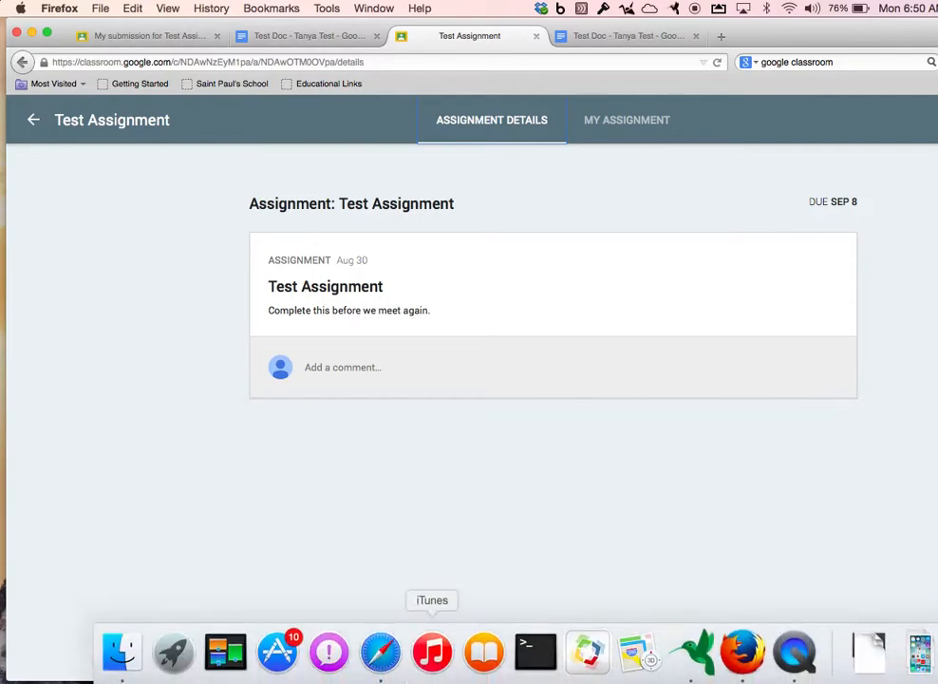
click(380, 655)
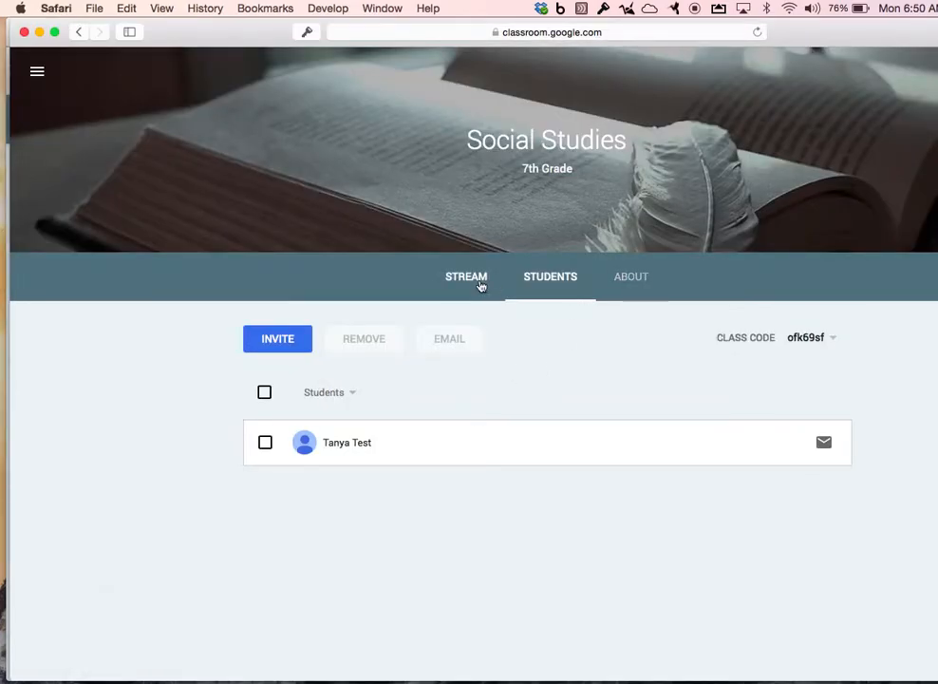
click(467, 278)
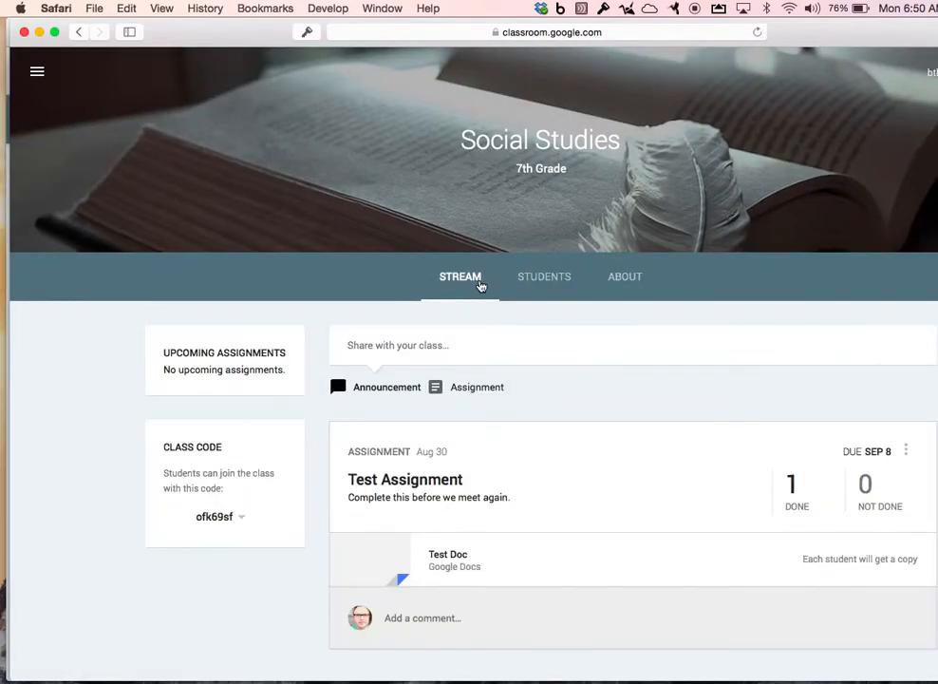
scroll(622, 525, down, 1)
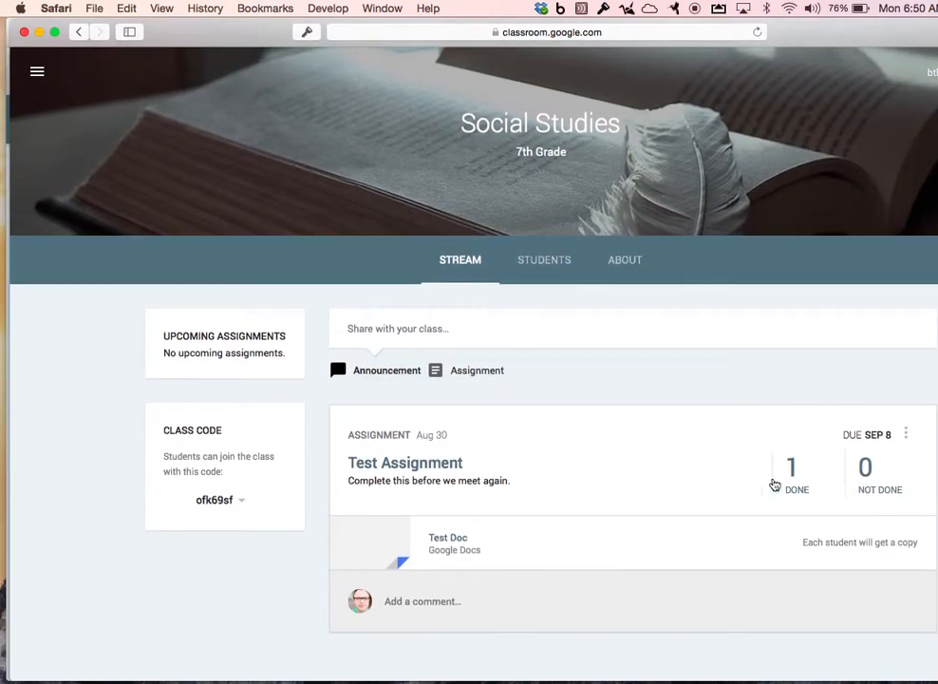
click(787, 479)
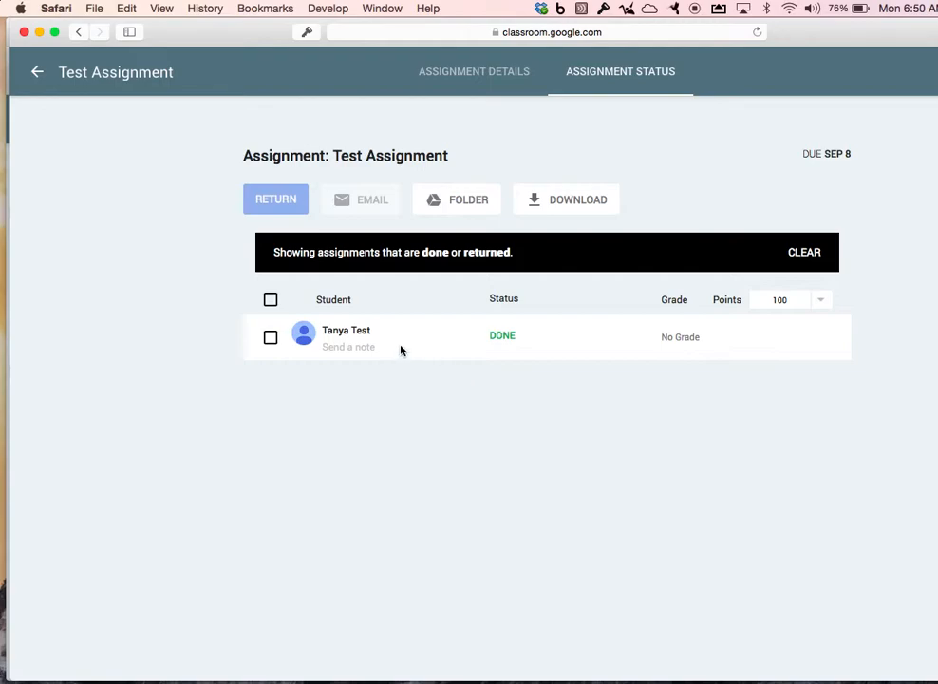
- Expand the student's submission and return the assignment with the feedback "you need to fix something. Add your title."
click(344, 333)
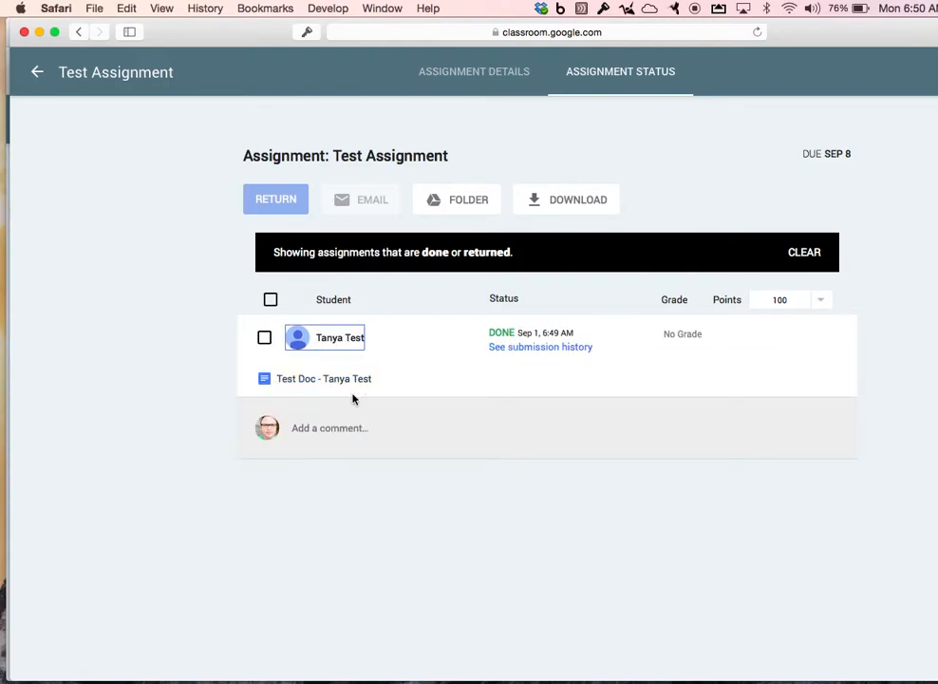
click(681, 335)
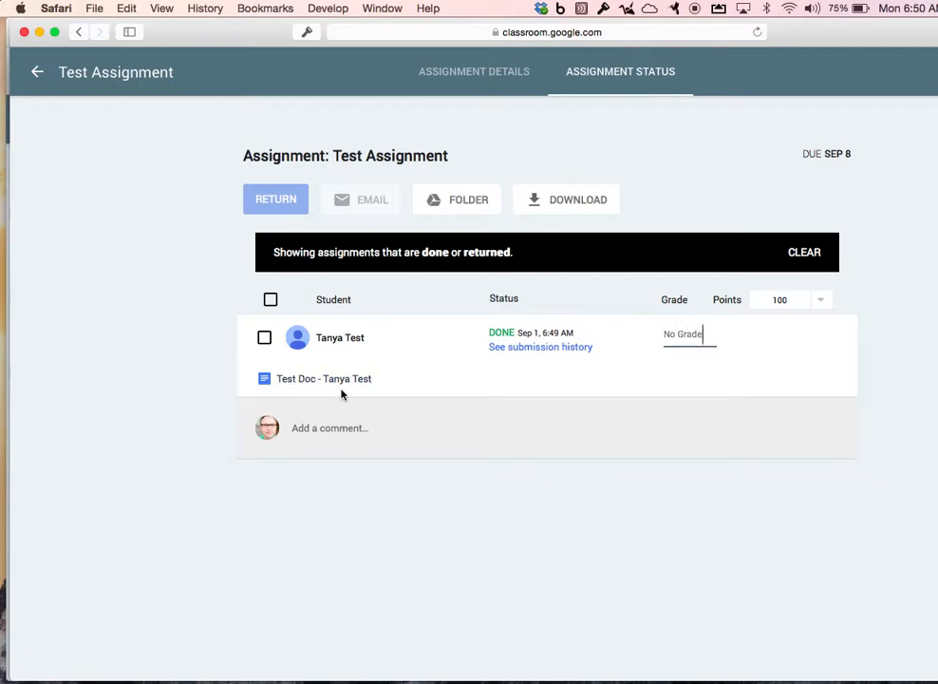
click(265, 340)
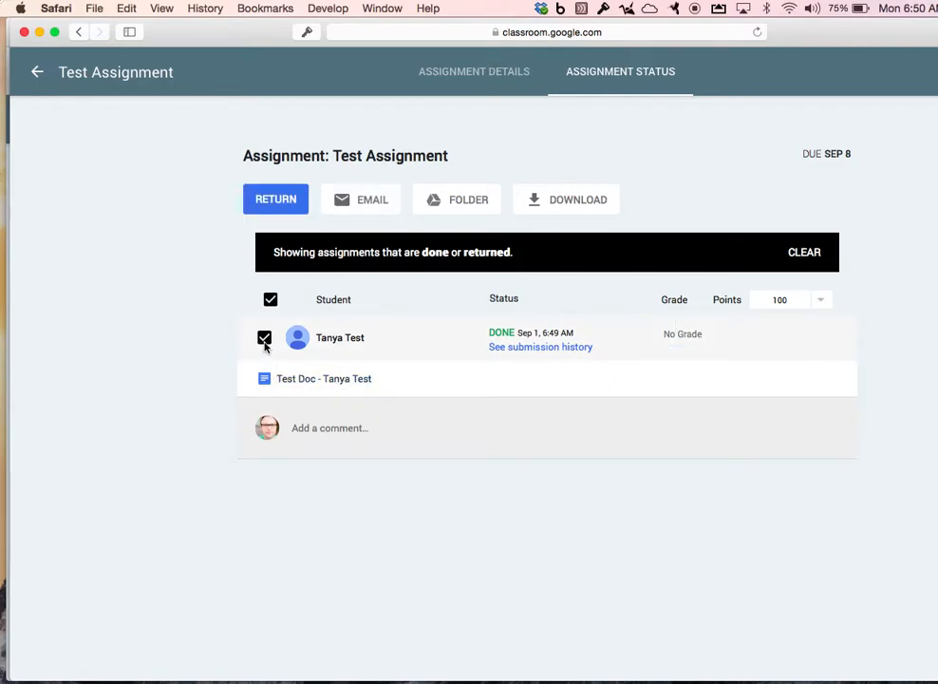
click(289, 211)
click(372, 395)
text(you)
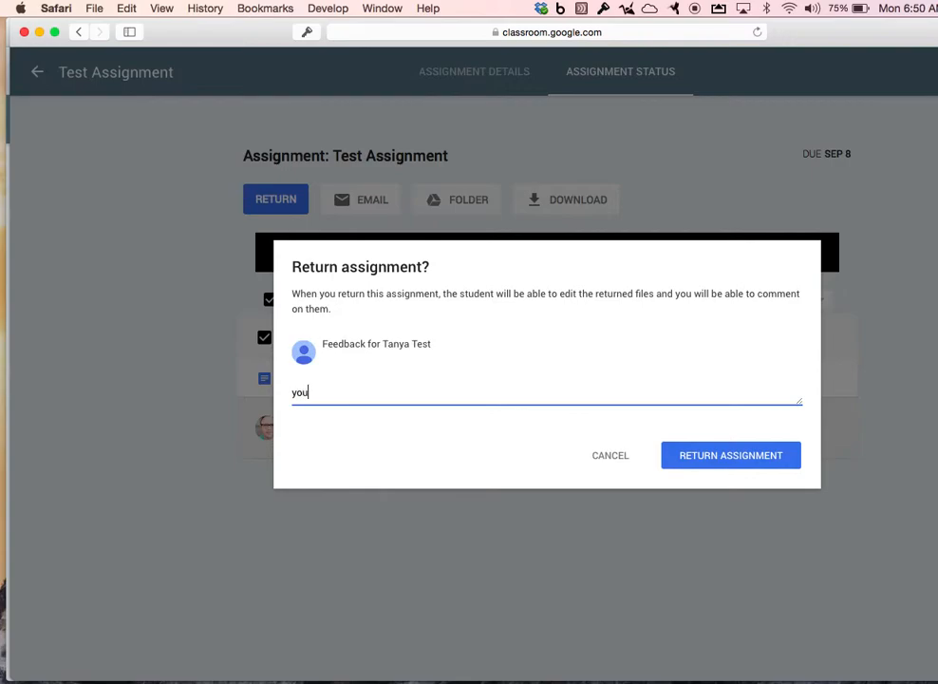
text( need to fix sometihing)
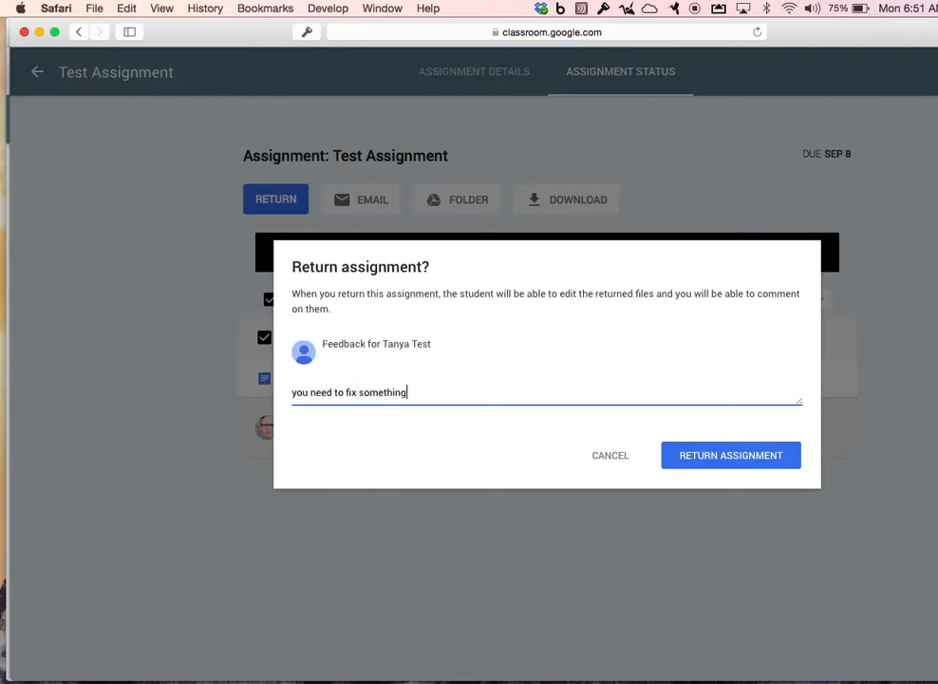
text(.  Add your title.)
click(750, 453)
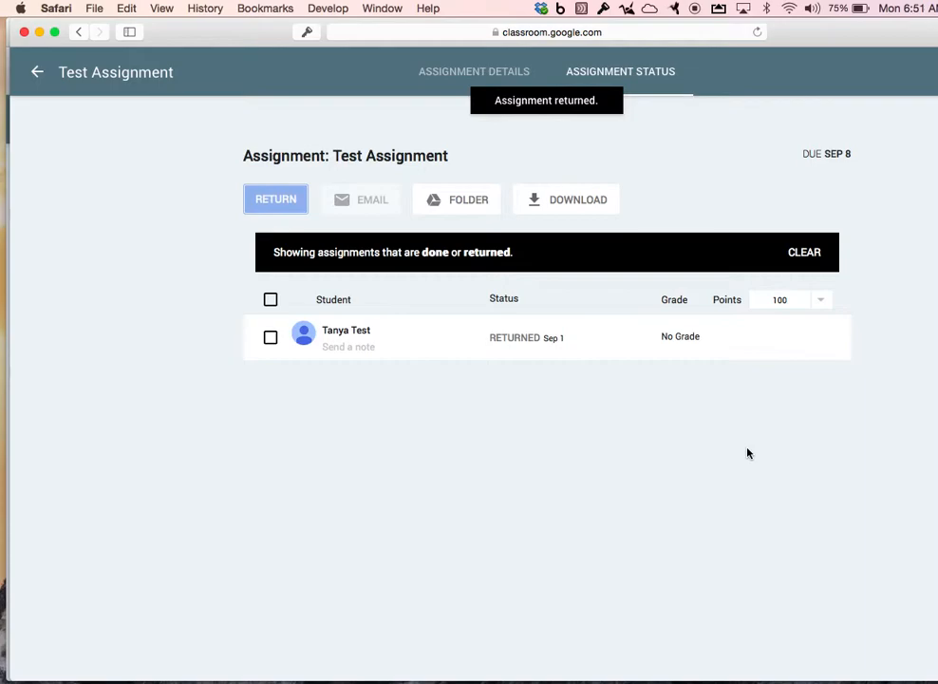
- Switch to the student's Test Assignment in Firefox and open the returned Test Doc from the student's submission
key(super+Tab)
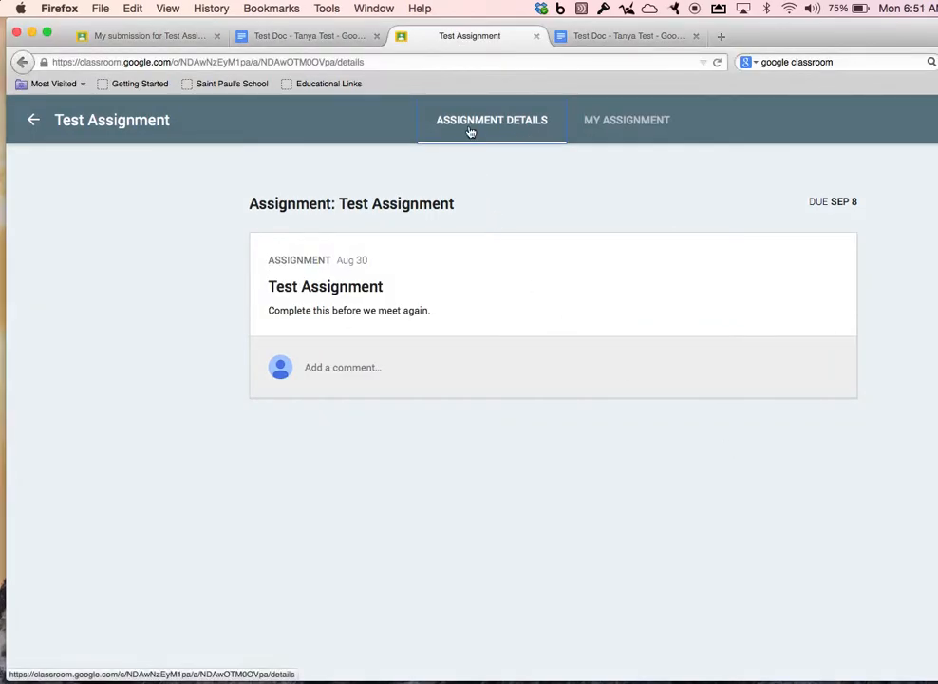
click(376, 36)
click(613, 123)
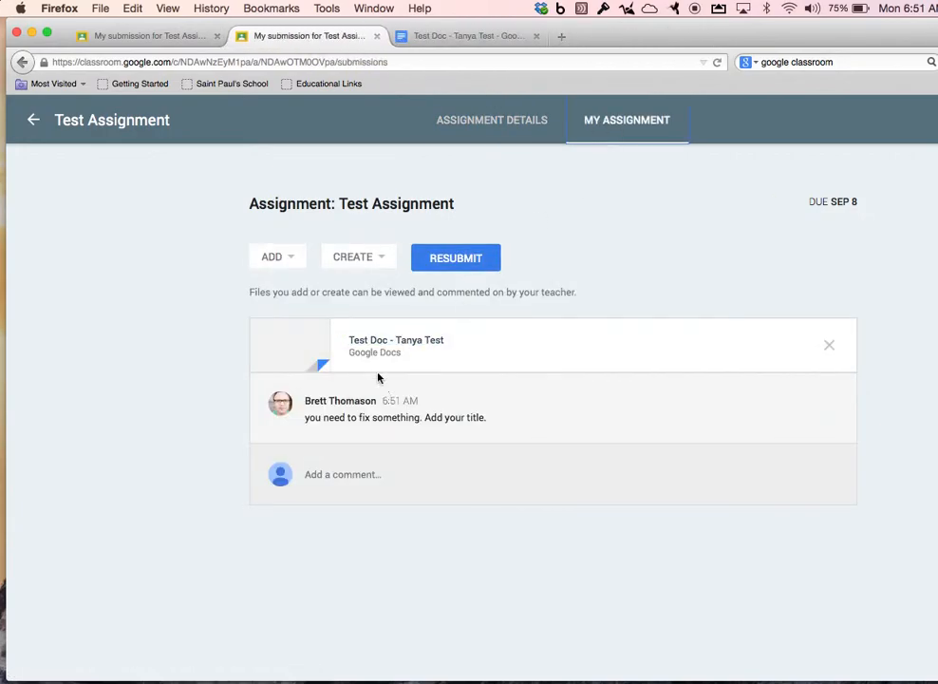
key(super+r)
click(381, 342)
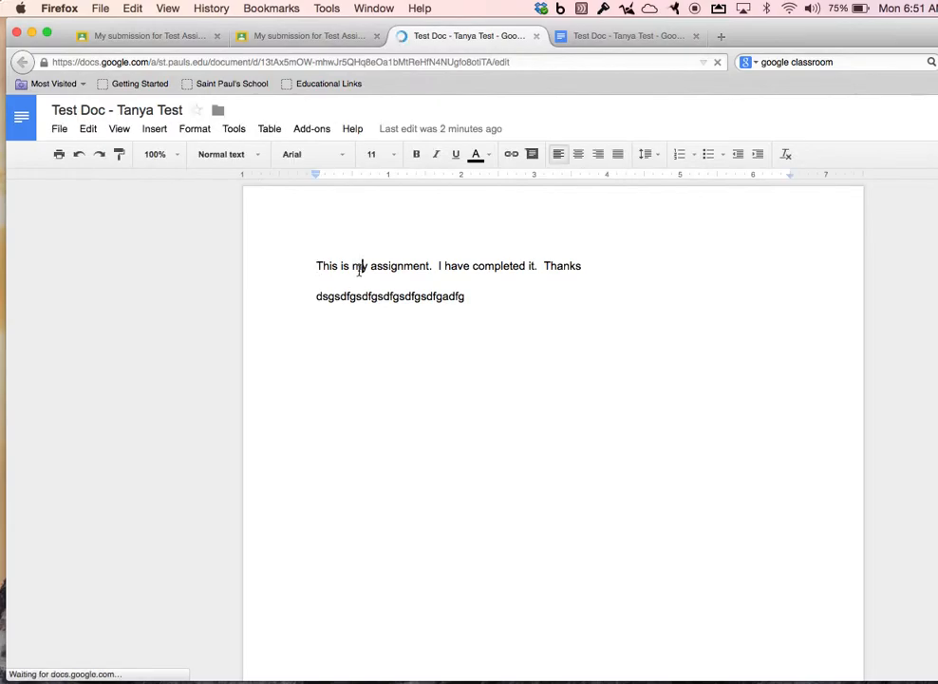
- Add the title "Social Studies Project." in bold on a new line above the document's existing text
triple_click(359, 268)
click(318, 265)
key(Return)
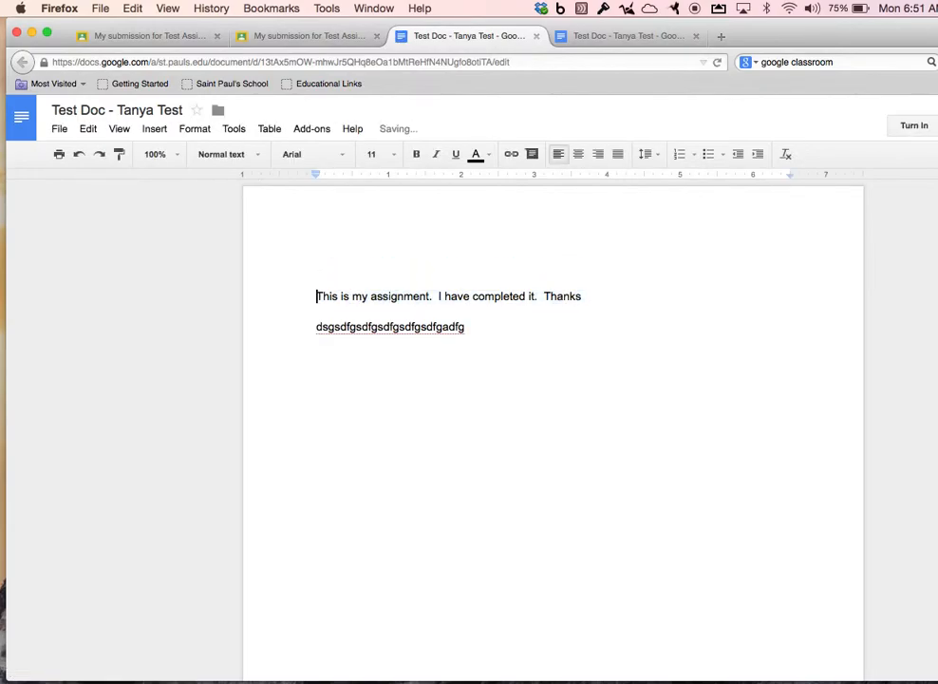
text(Social Studie)
key(BackSpace)
text(ies Projects.)
key(BackSpace)
key(BackSpace)
text(.)
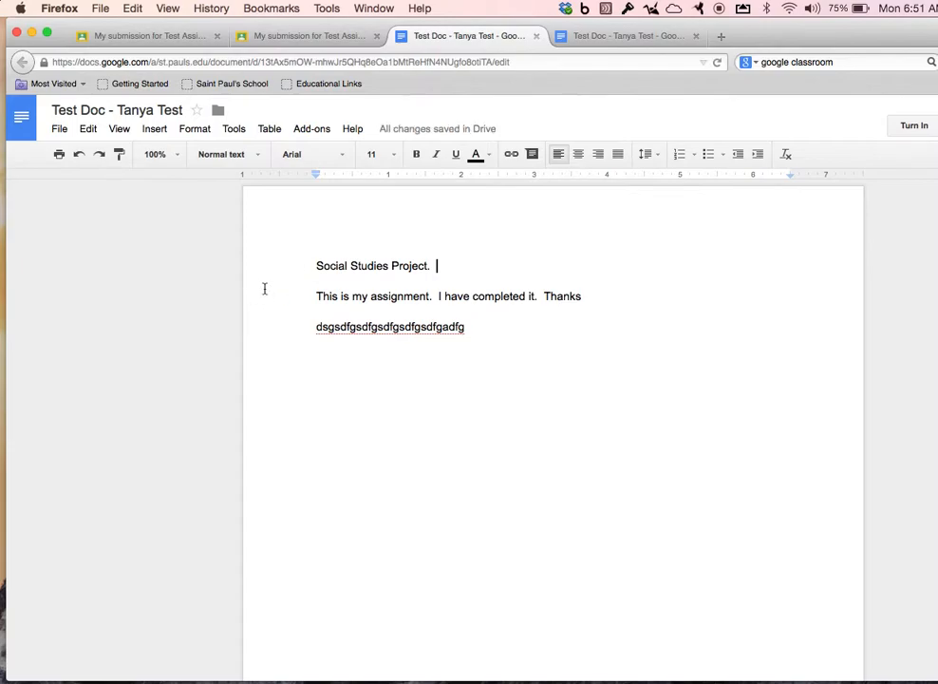
triple_click(351, 266)
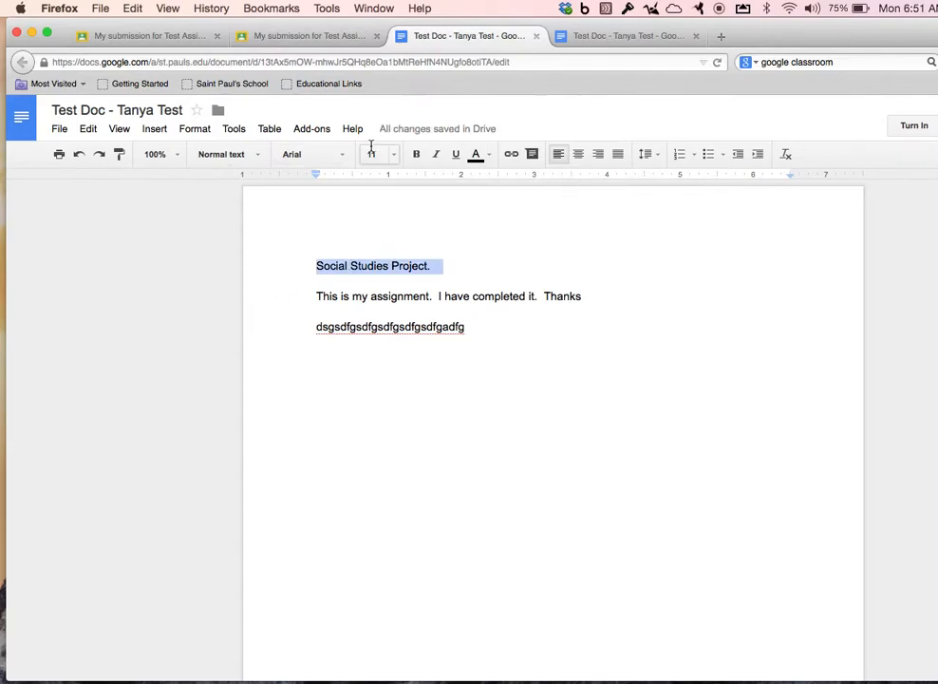
click(416, 154)
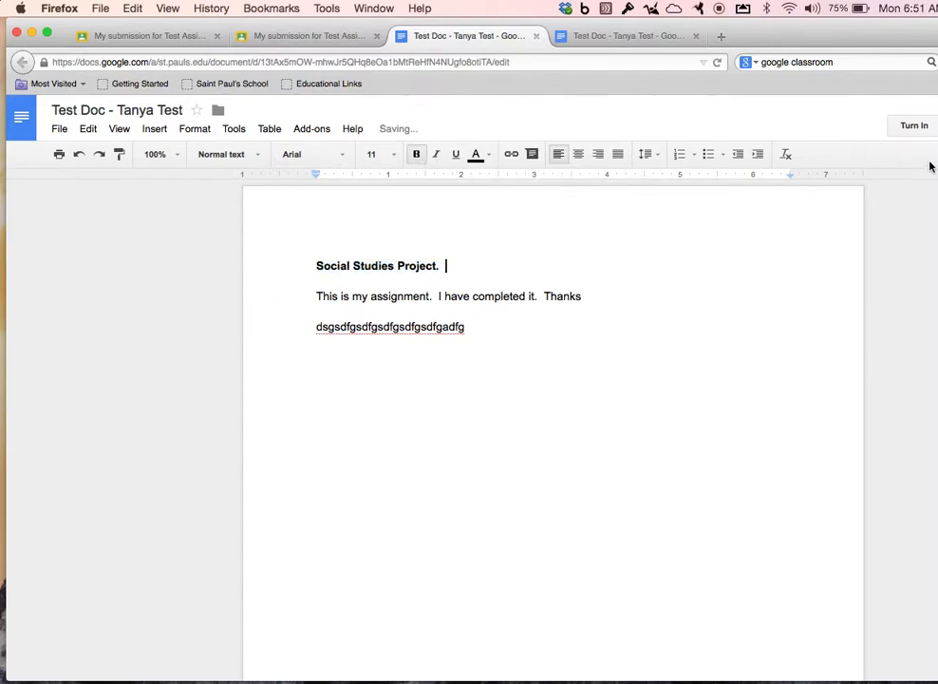
- Turn in the revised Test Doc without a private note and switch to the teacher's assignment status in Safari
click(916, 131)
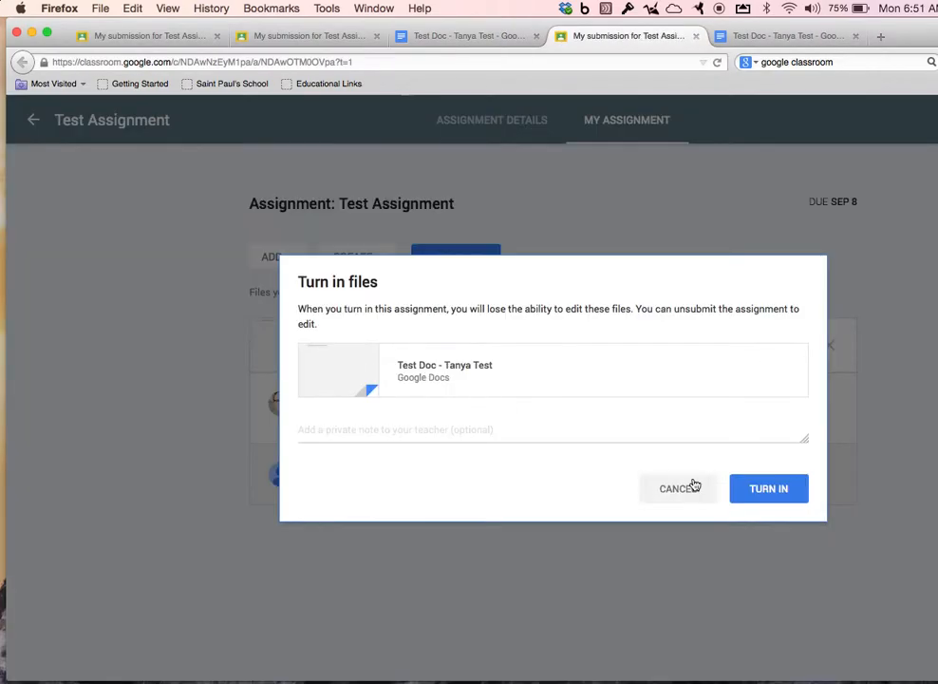
click(754, 492)
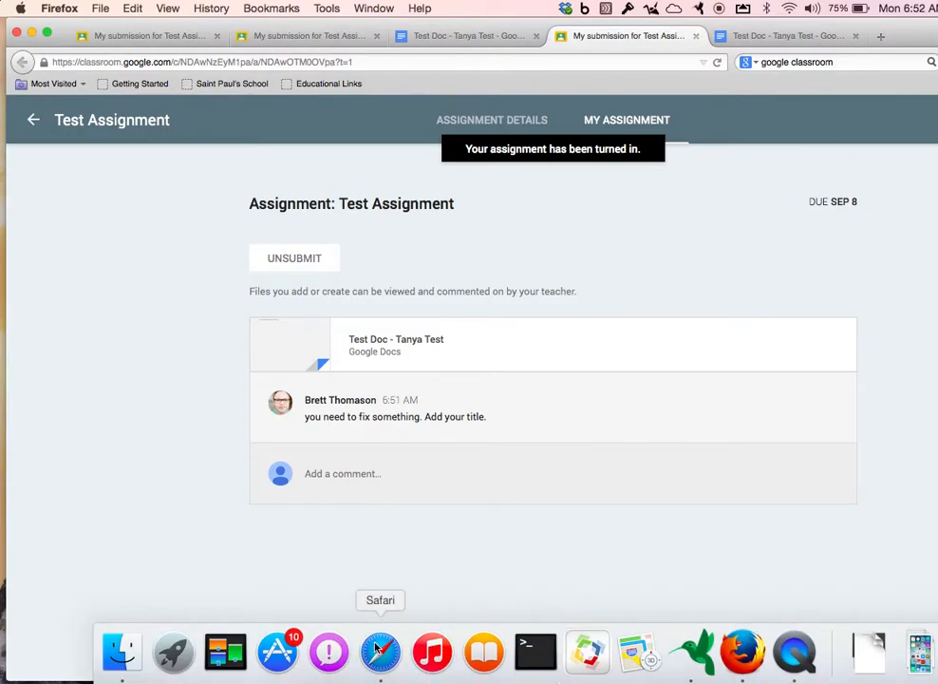
click(381, 654)
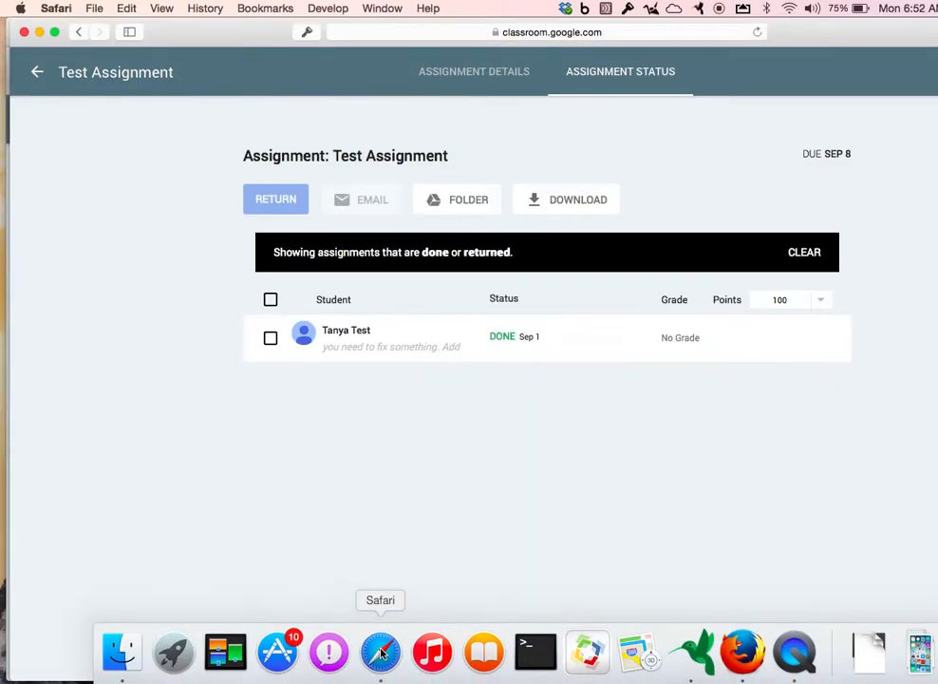